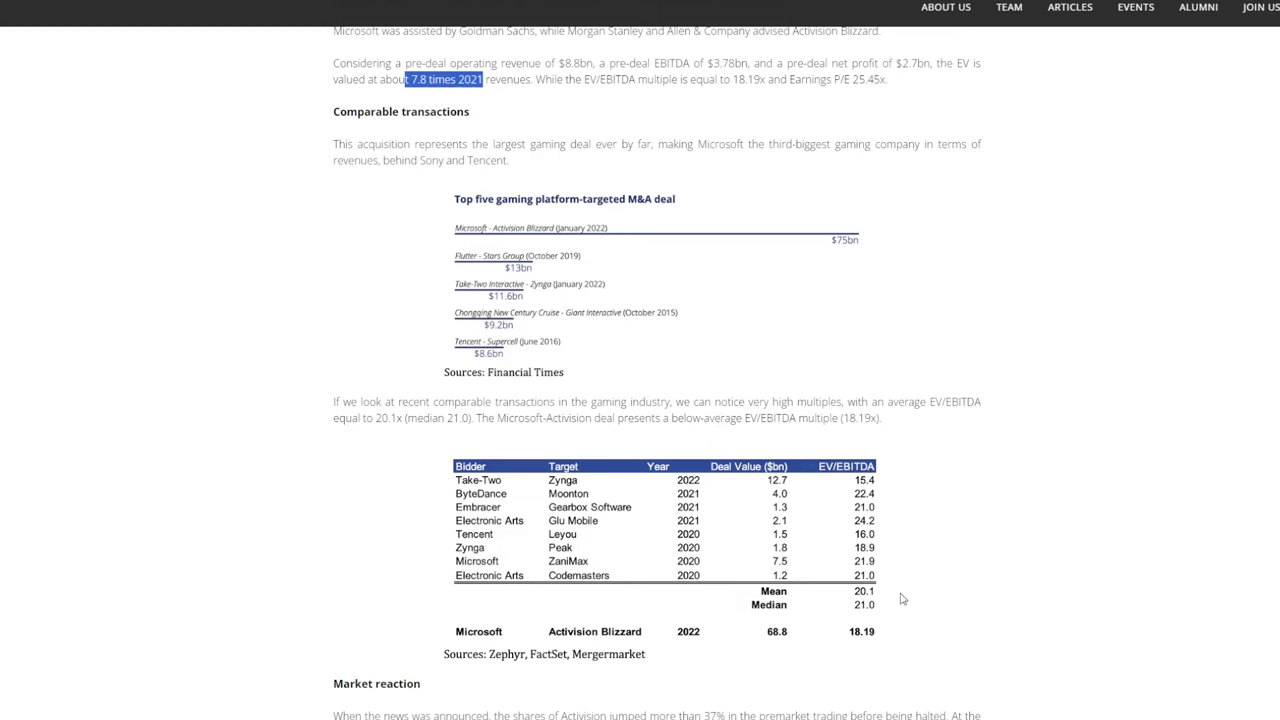
- Review the article's passage on the Activision Blizzard deal's revenue, EV/EBITDA and P/E multiples above the comparable transactions
scroll(603, 214, "up", 1)
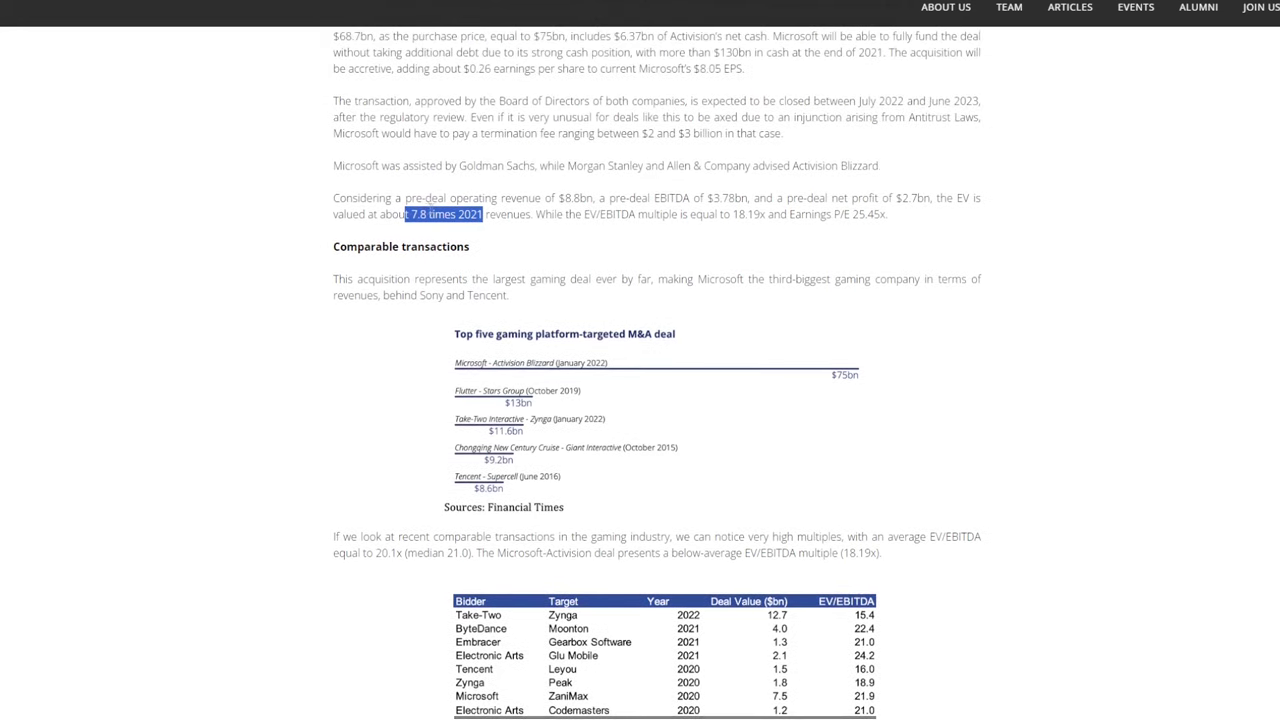
left_click(455, 227)
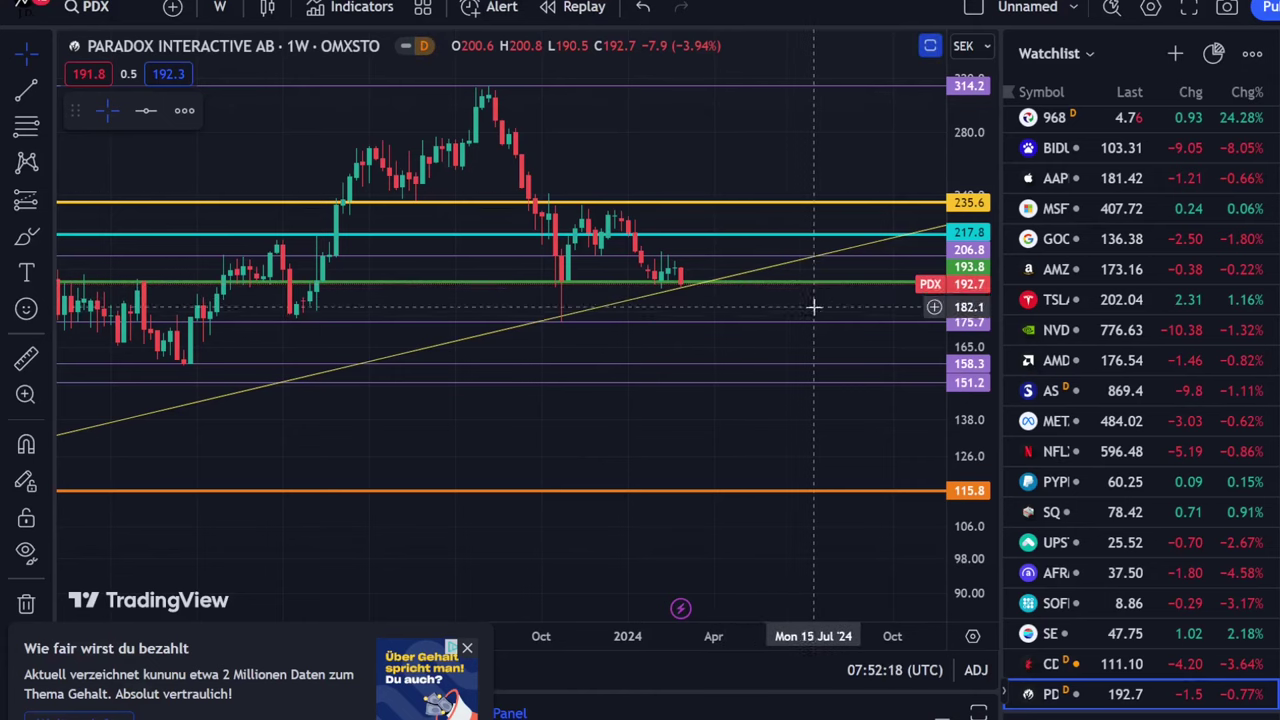
- On the TradingView weekly Paradox Interactive chart, measure the price move from about 192.5 up to about 287.4 SEK
left_click_drag(743, 303, 849, 363)
left_click_drag(955, 500, 829, 366)
left_click(865, 350)
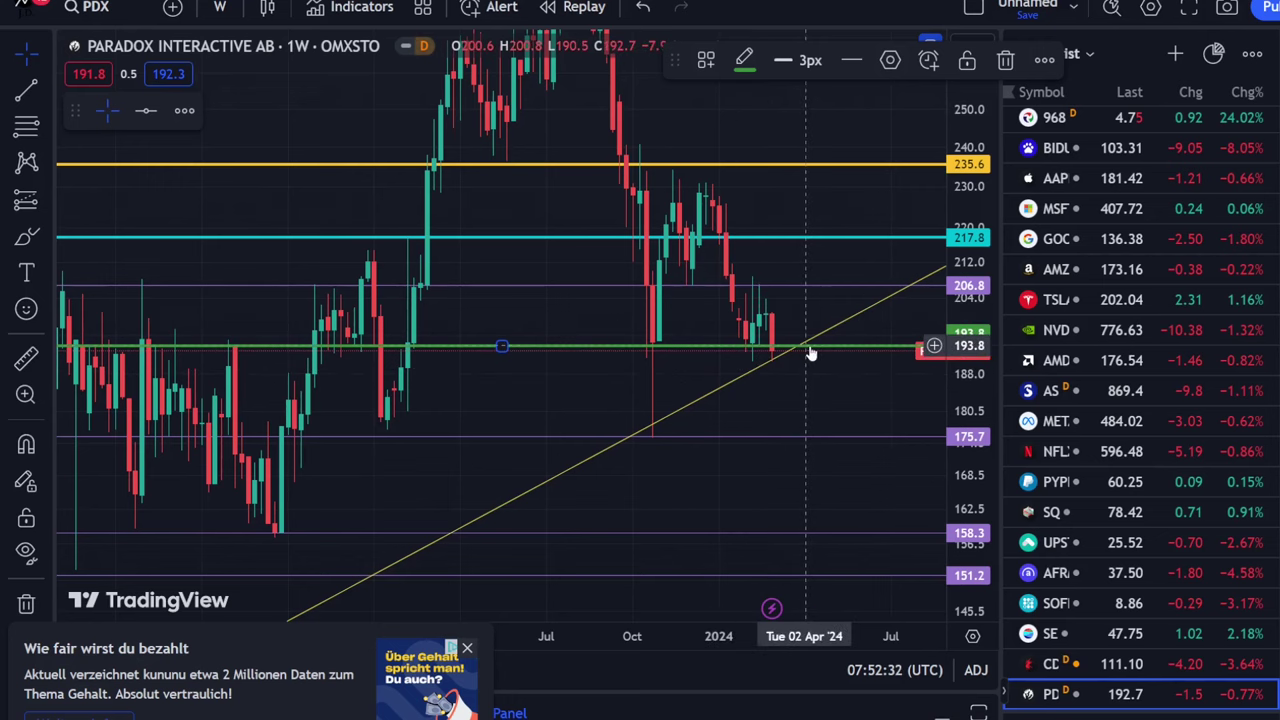
left_click_drag(970, 410, 972, 462)
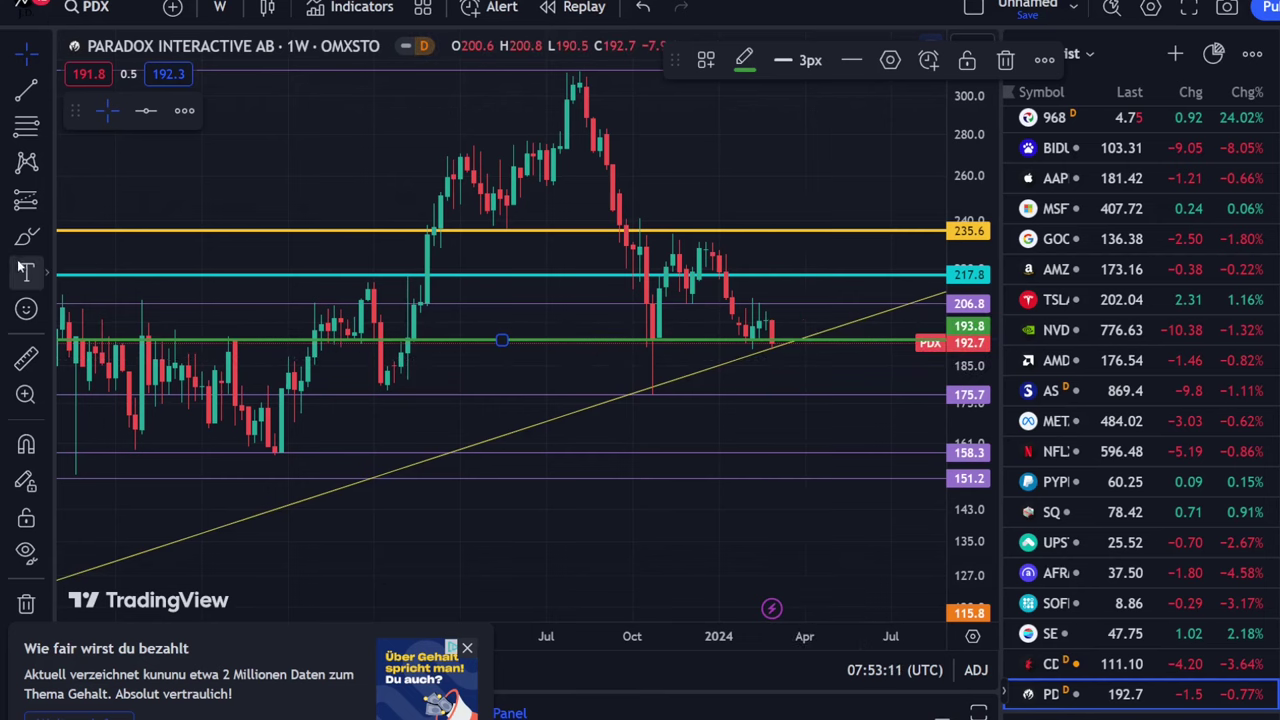
left_click(26, 357)
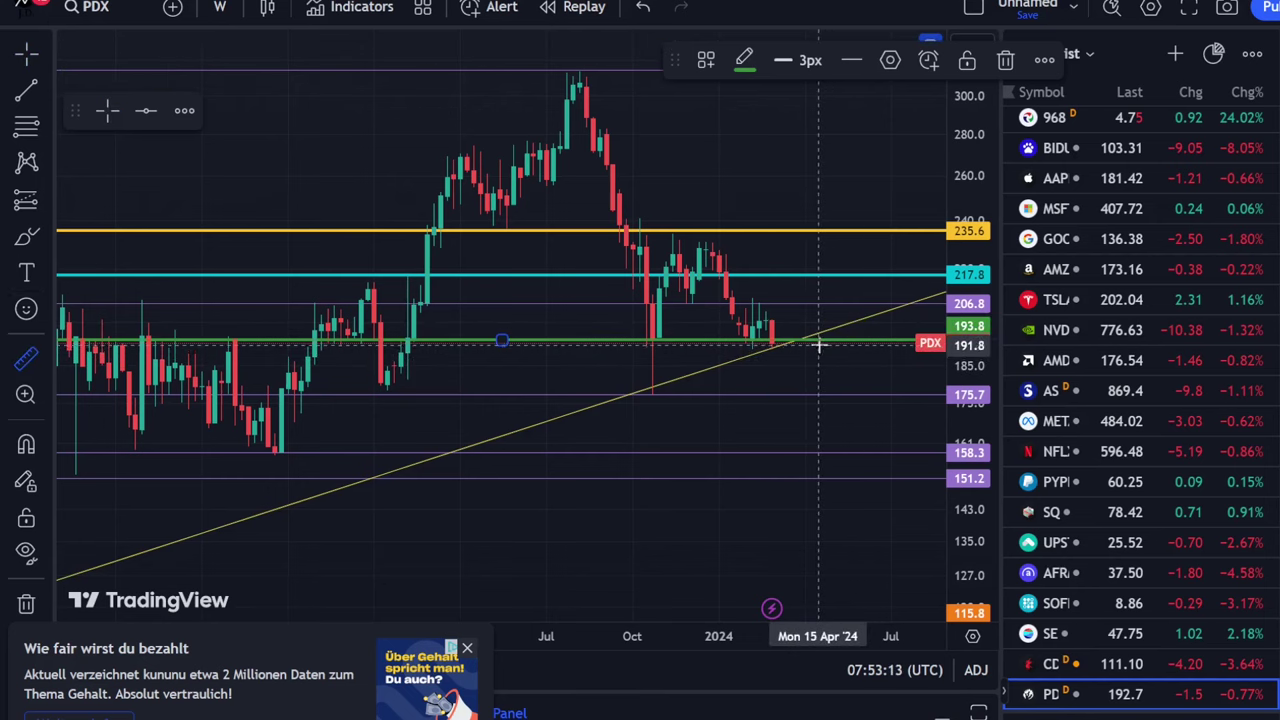
left_click(822, 343)
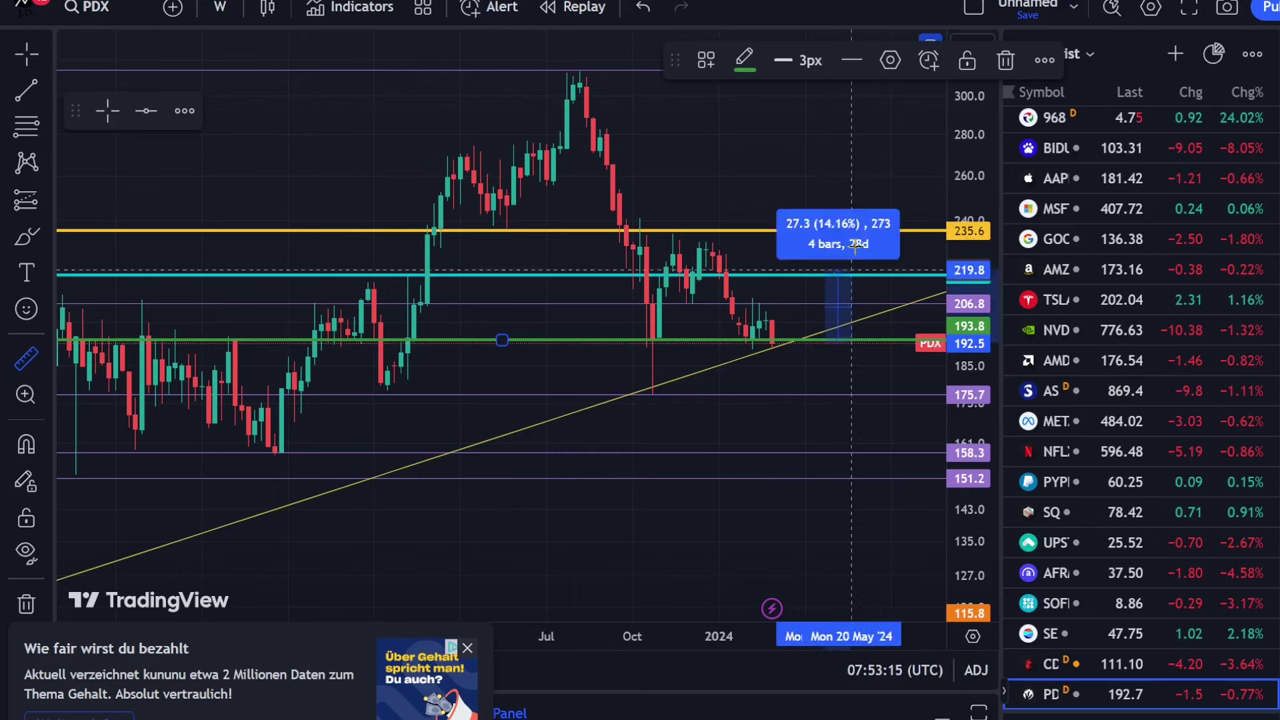
left_click(864, 120)
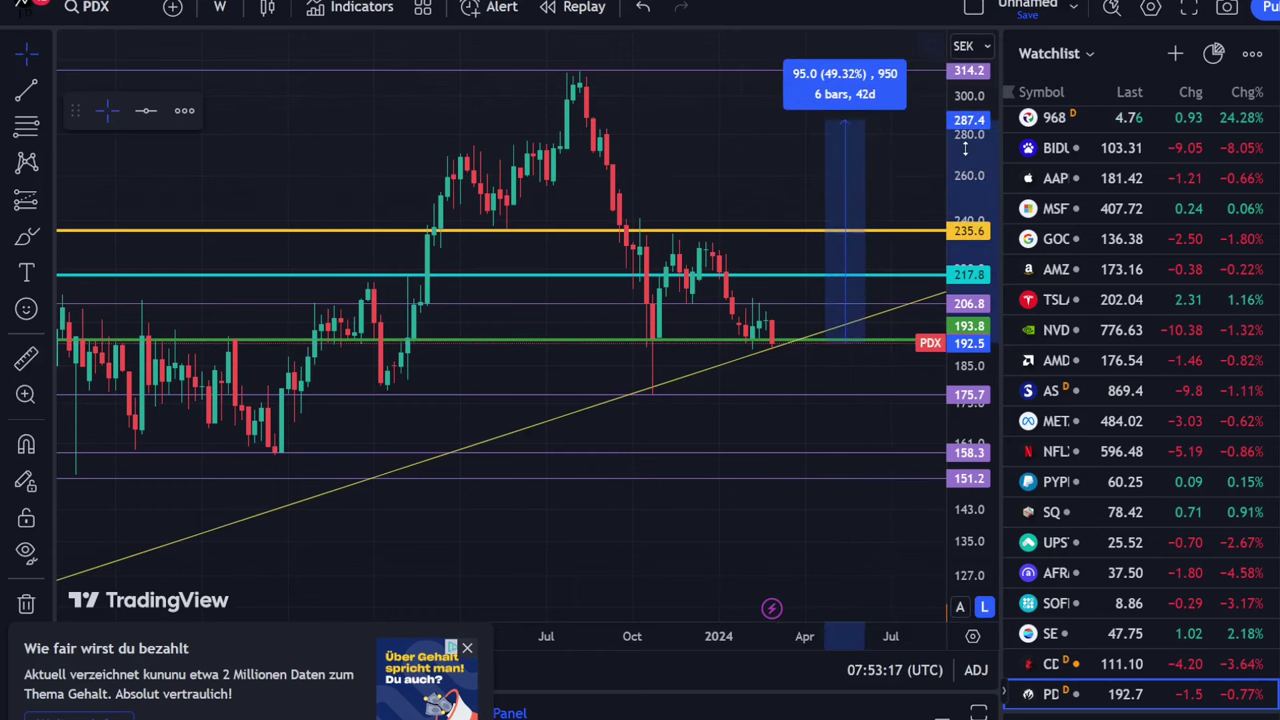
left_click_drag(955, 165, 950, 345)
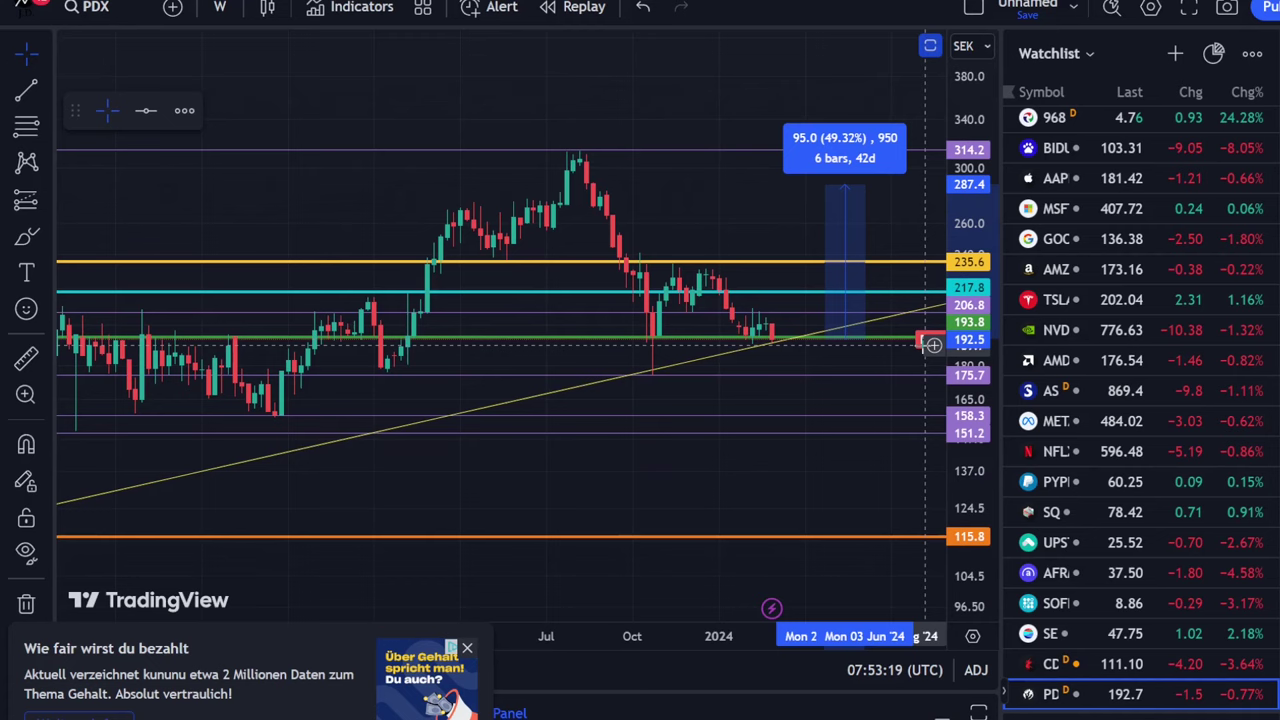
left_click(900, 186)
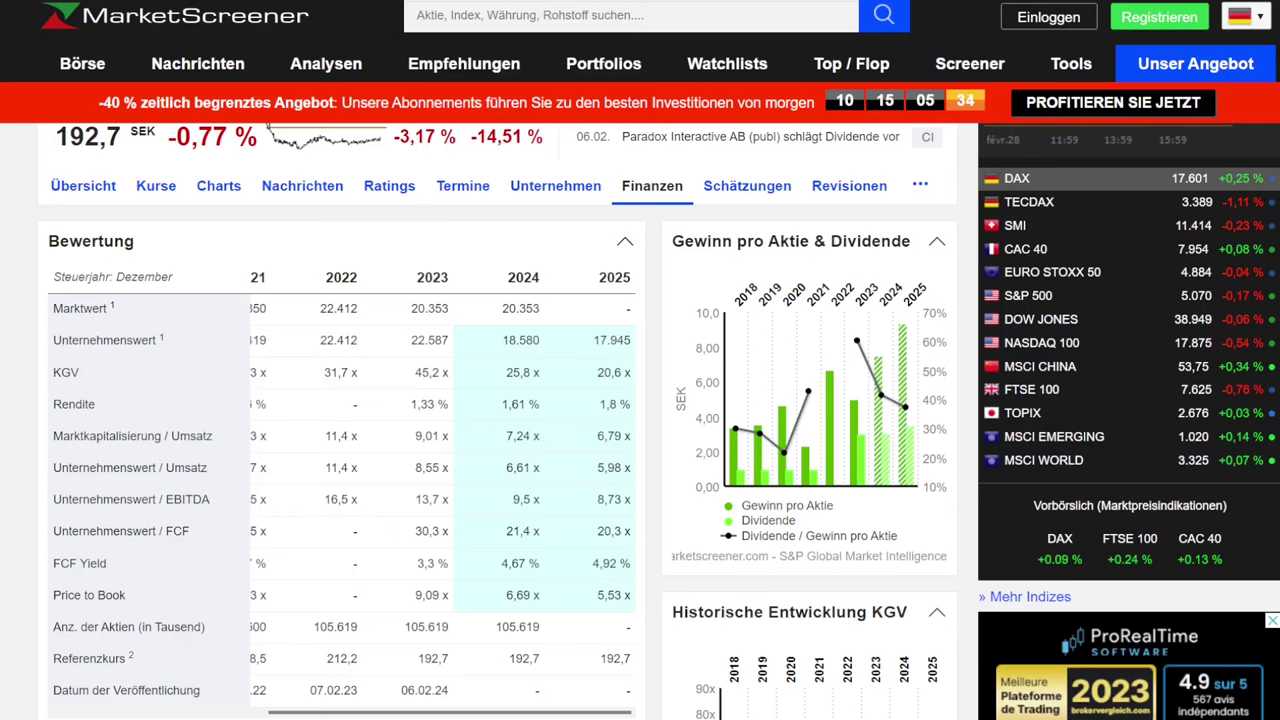
- Switch to MarketScreener and examine Paradox Interactive's valuation ratios and annual revenue and earnings figures, including the 2024 and 2025 estimates
mouse_move(538, 267)
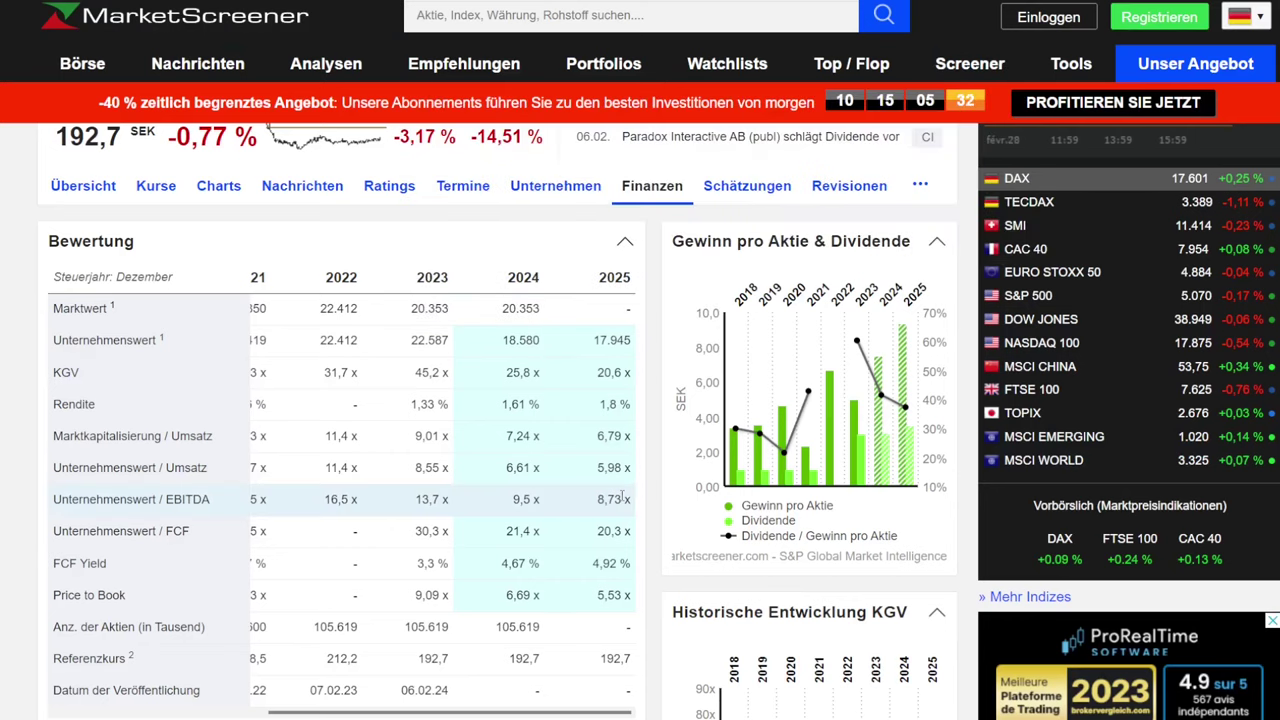
scroll(615, 505, "down", 1)
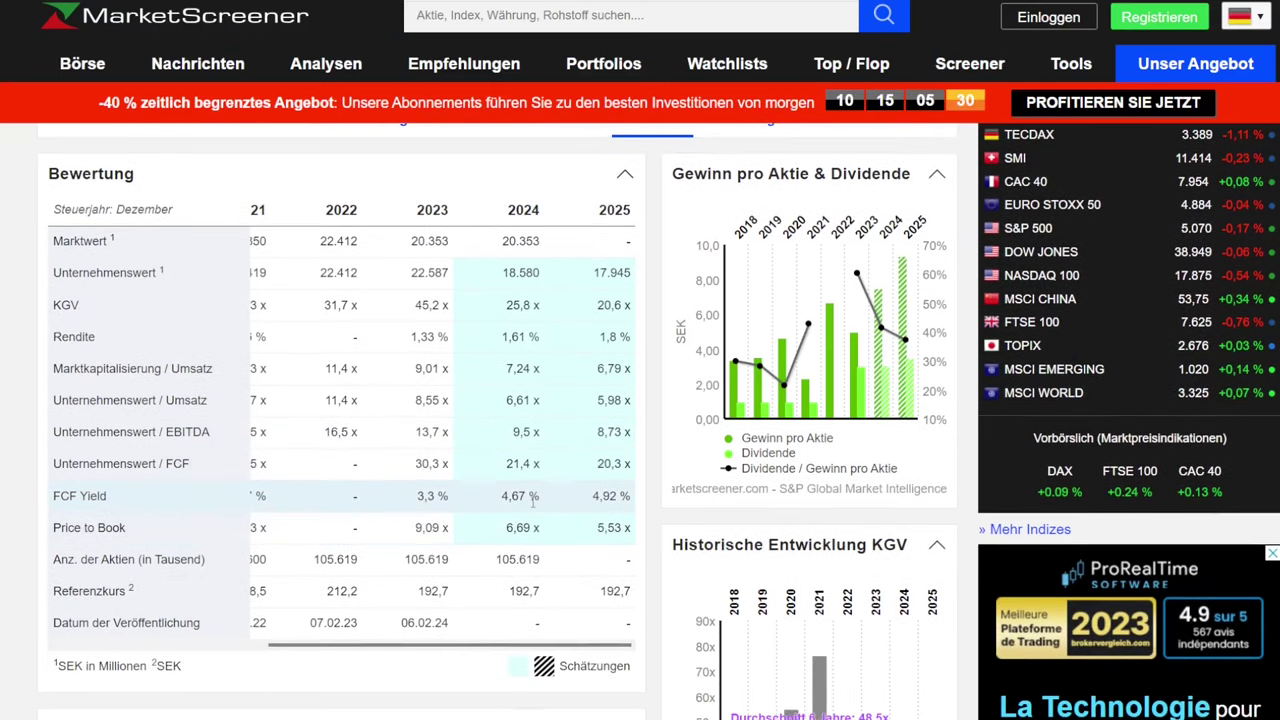
scroll(566, 494, "down", 1)
scroll(566, 494, "down", 3)
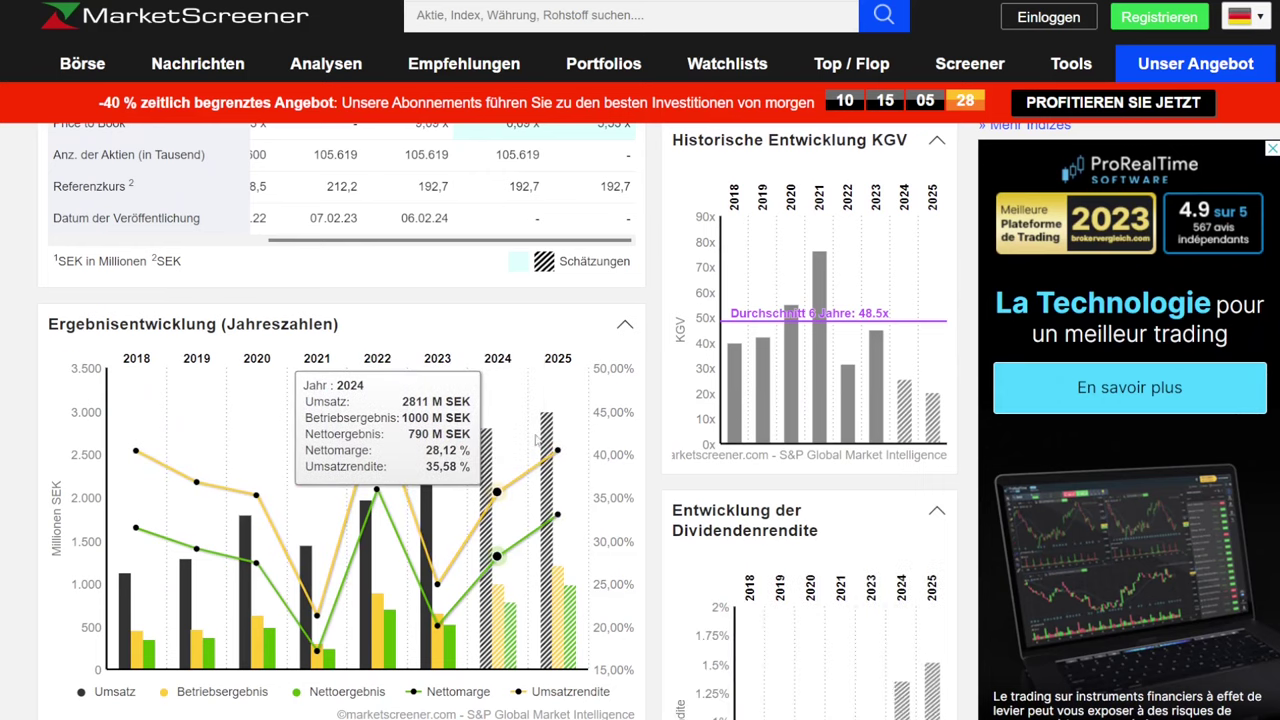
scroll(600, 405, "down", 3)
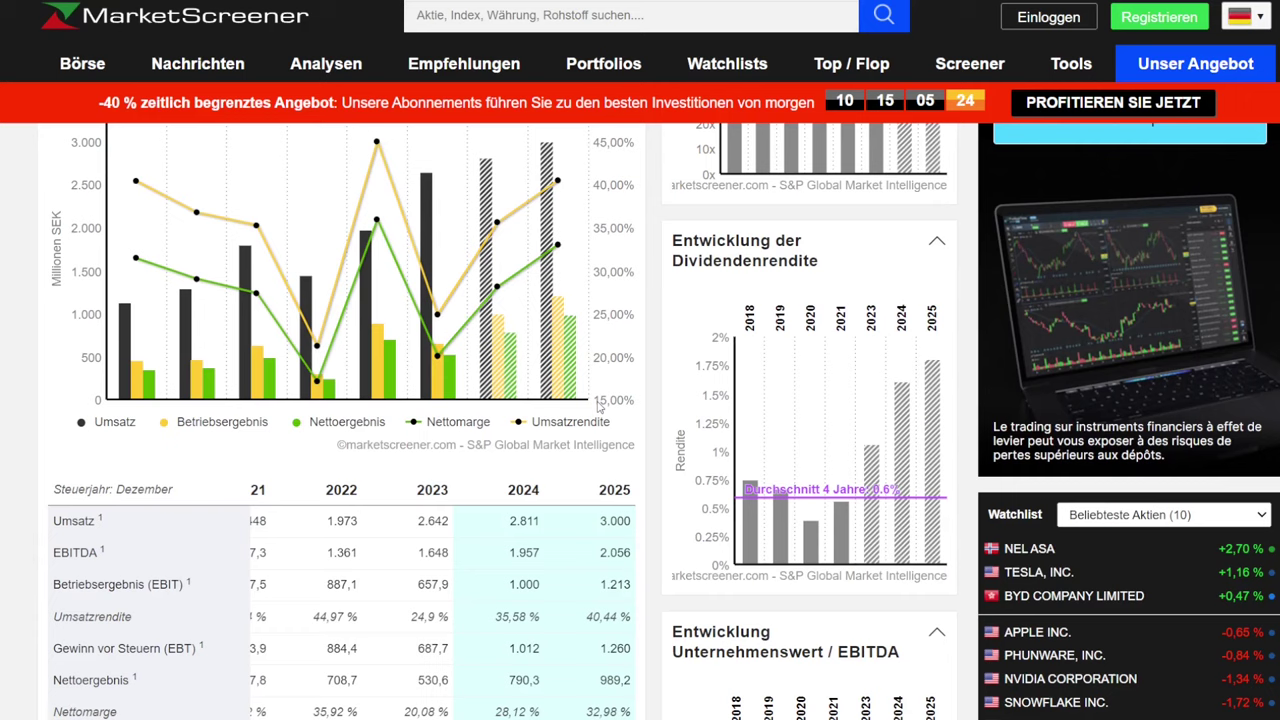
scroll(604, 412, "down", 2)
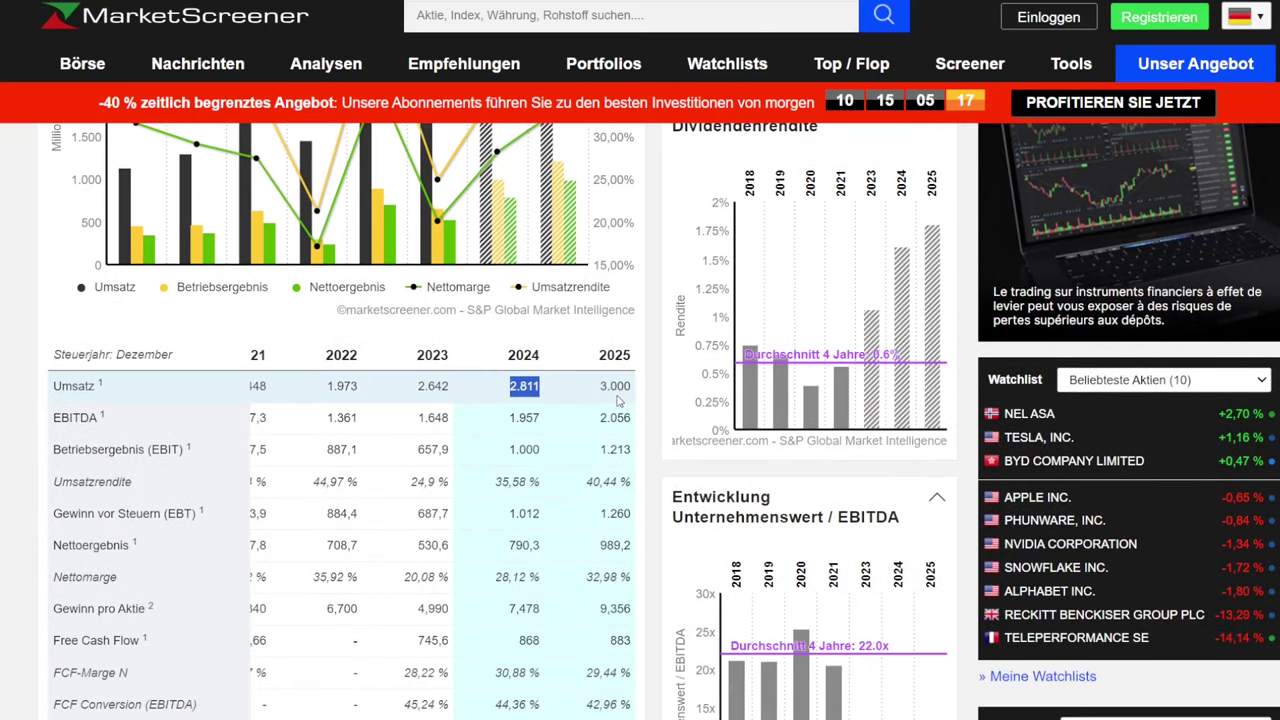
scroll(620, 400, "down", 3)
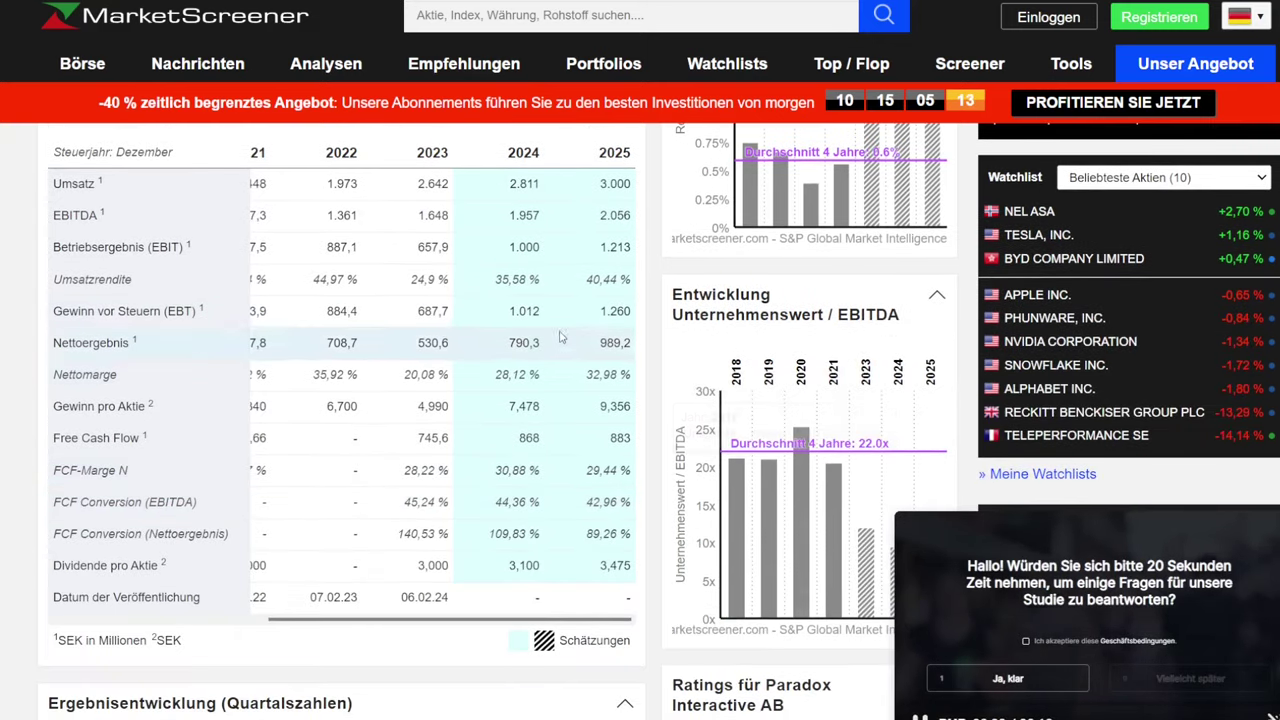
scroll(584, 355, "up", 3)
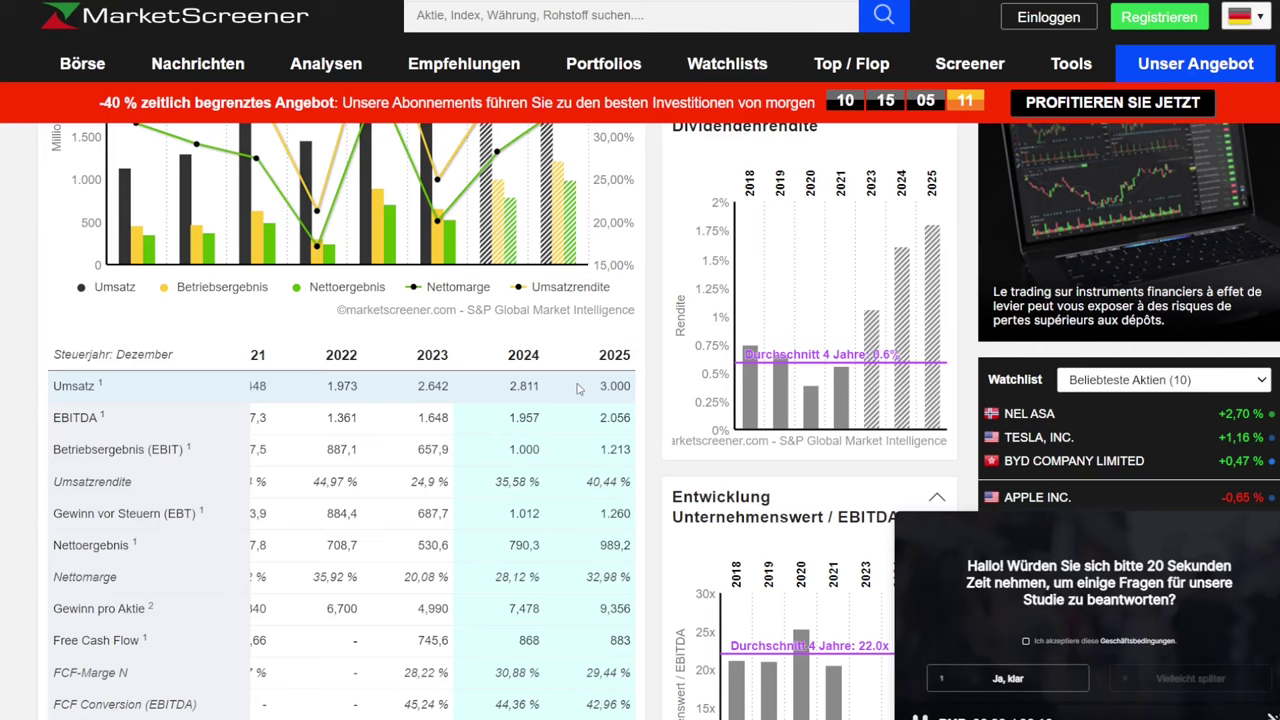
scroll(590, 420, "down", 2)
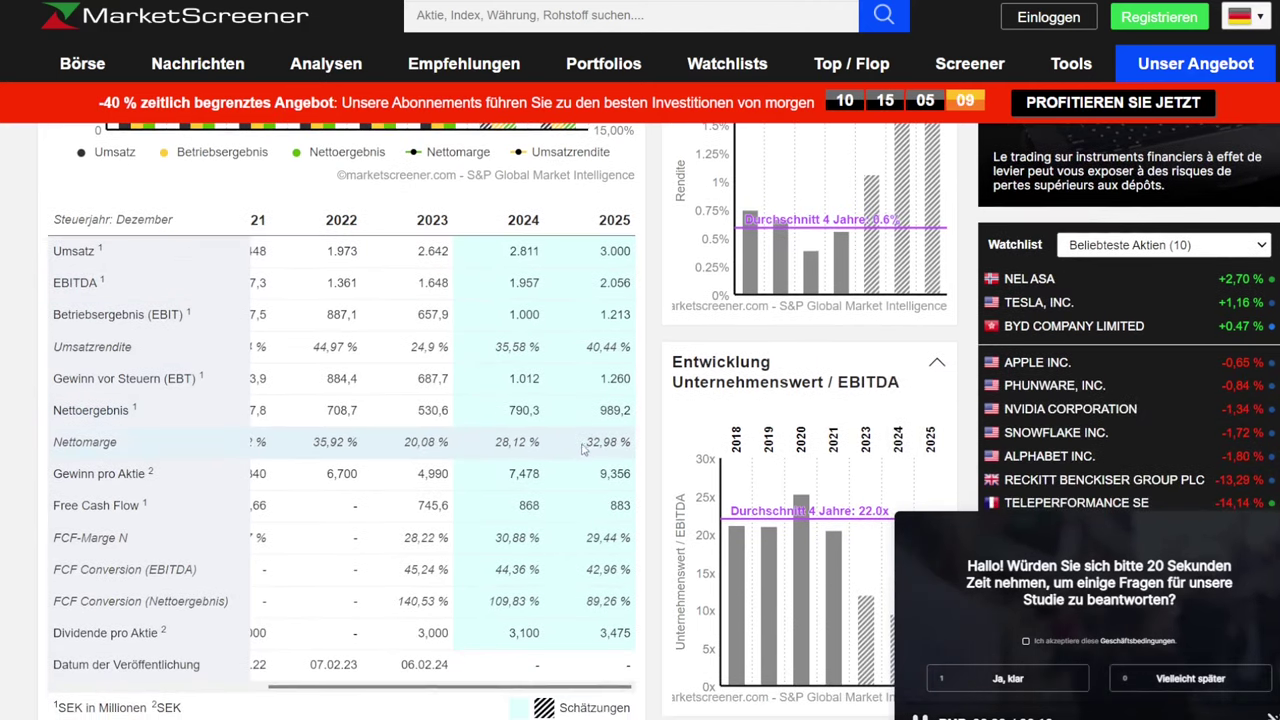
- Highlight the 2024 and 2025 Free Cash Flow estimates in the annual results table and compare them with the revenue row
left_click_drag(515, 505, 630, 505)
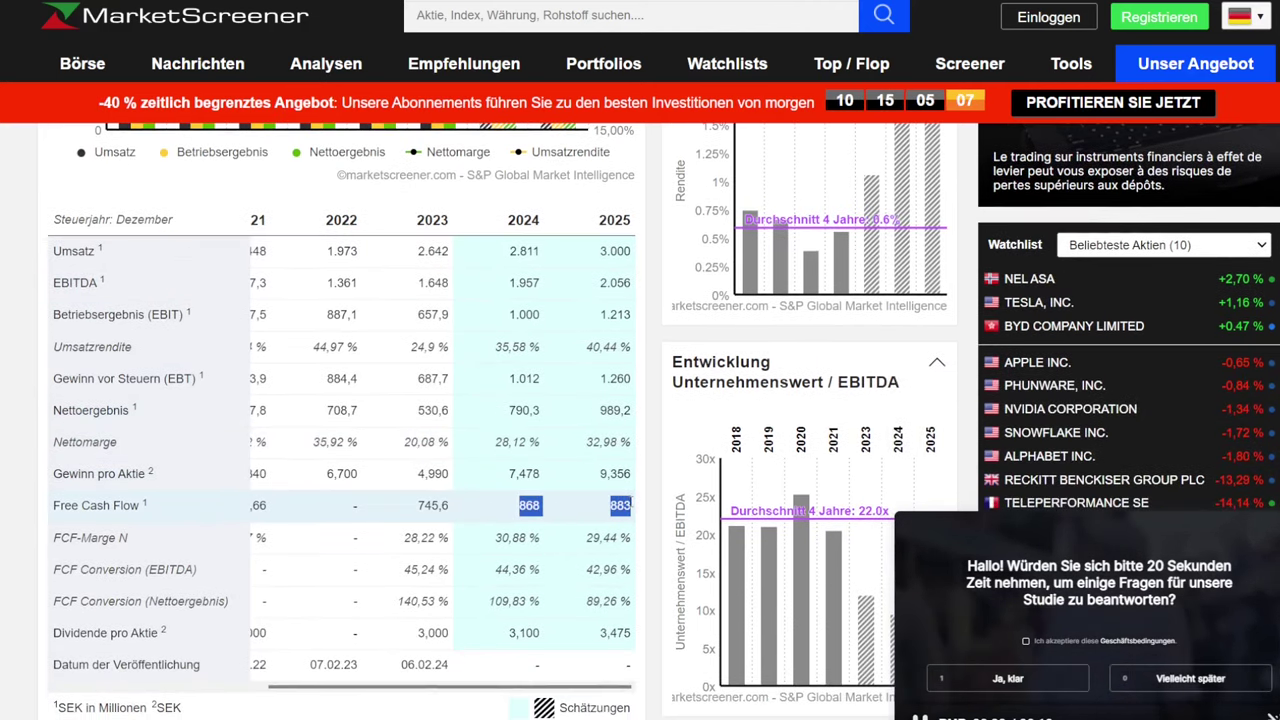
left_click(570, 510)
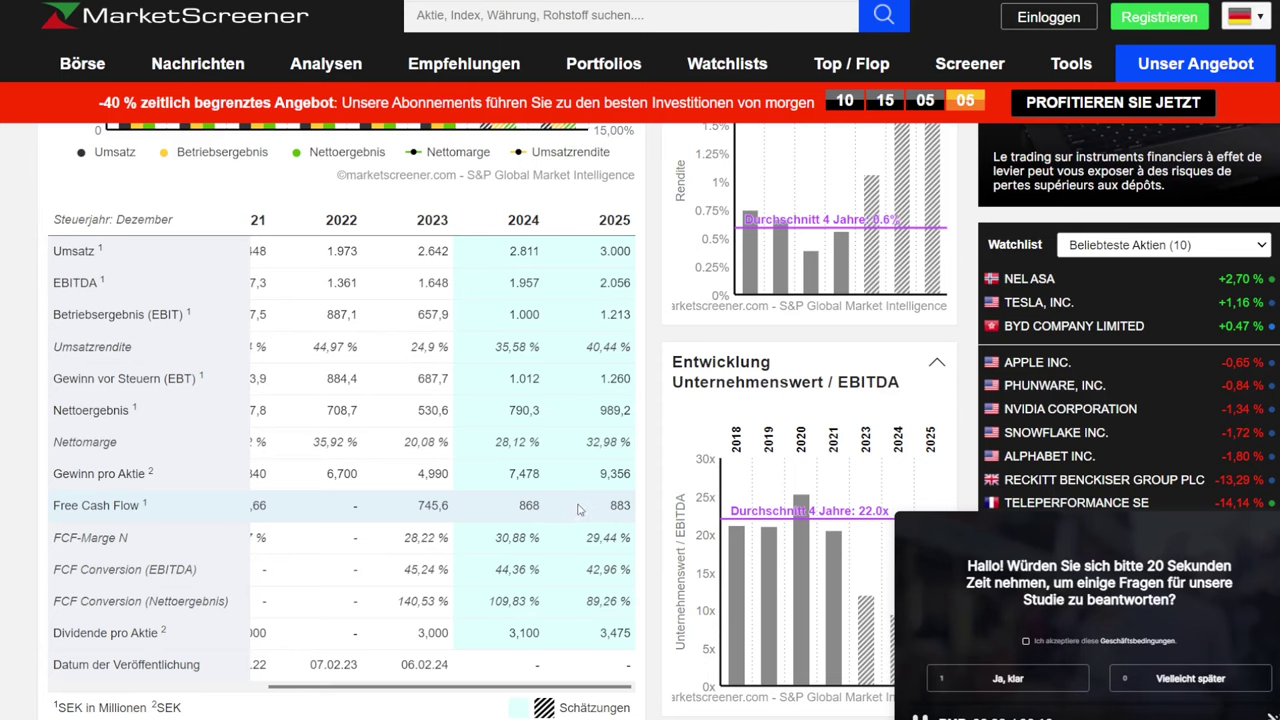
scroll(577, 510, "up", 3)
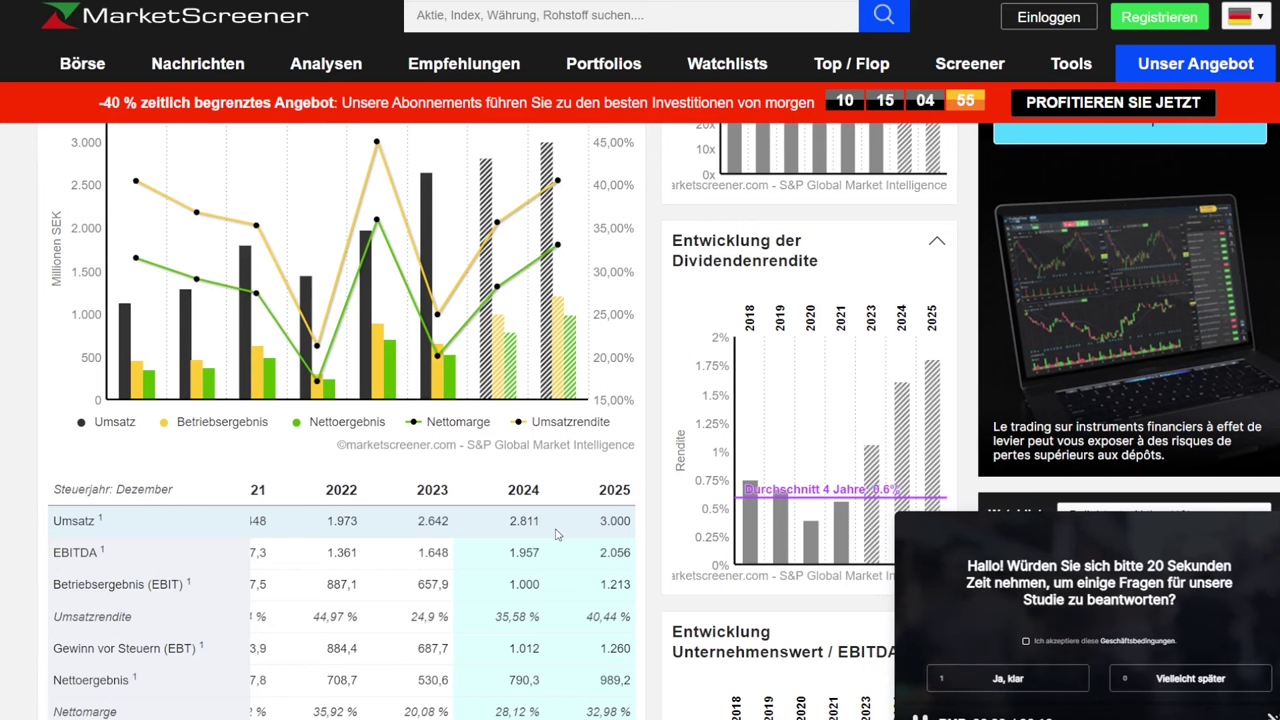
scroll(557, 535, "down", 3)
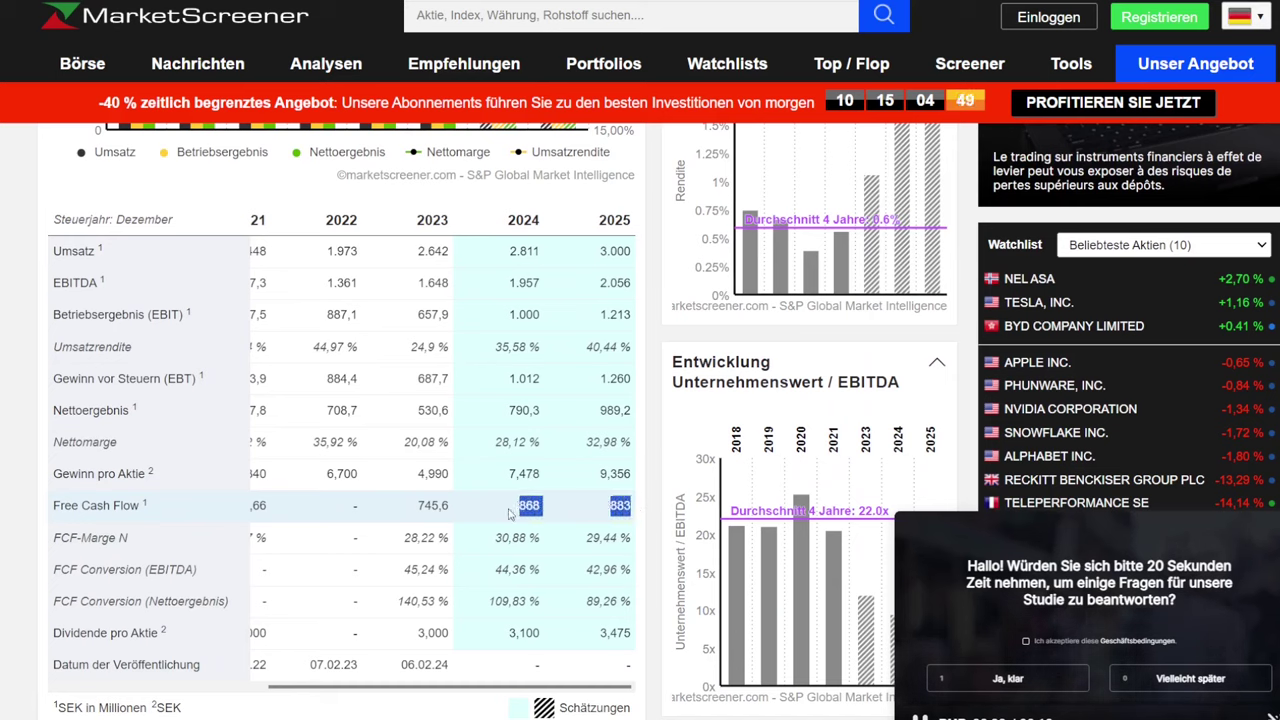
left_click(590, 513)
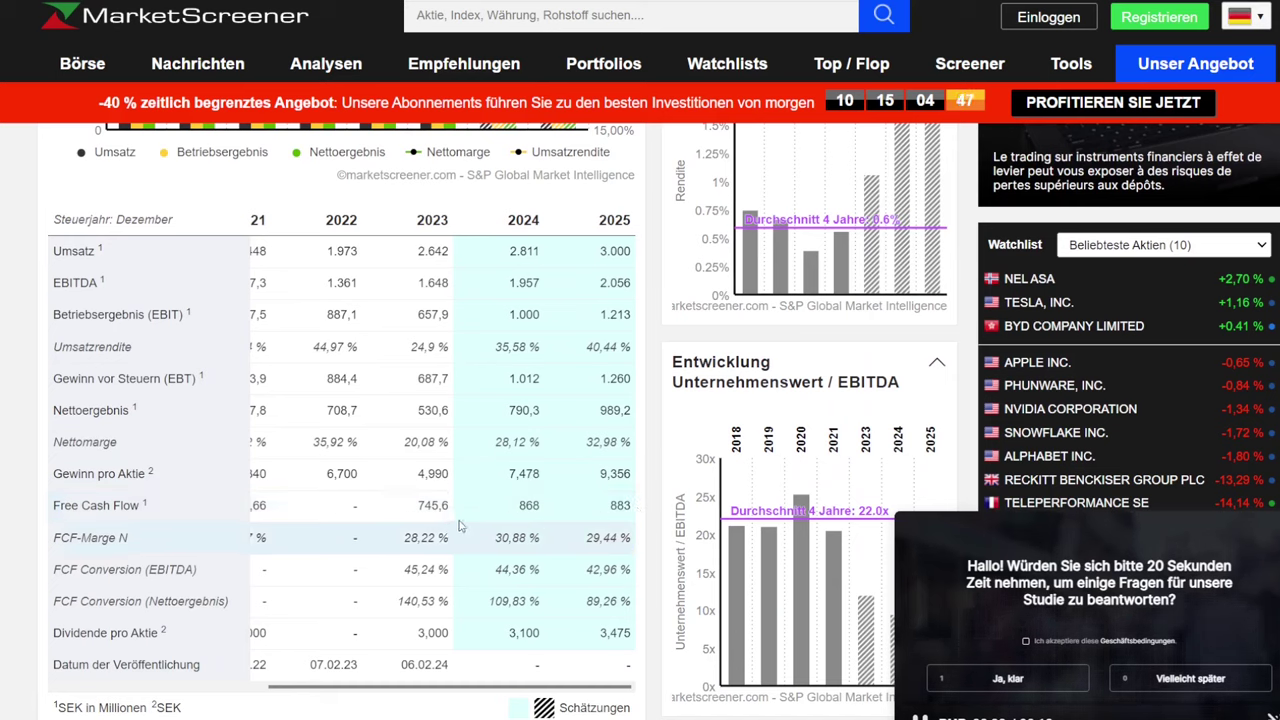
- Return to the Bewertung table and highlight the 2024 and 2025 FCF Yield estimates
scroll(543, 500, "up", 3)
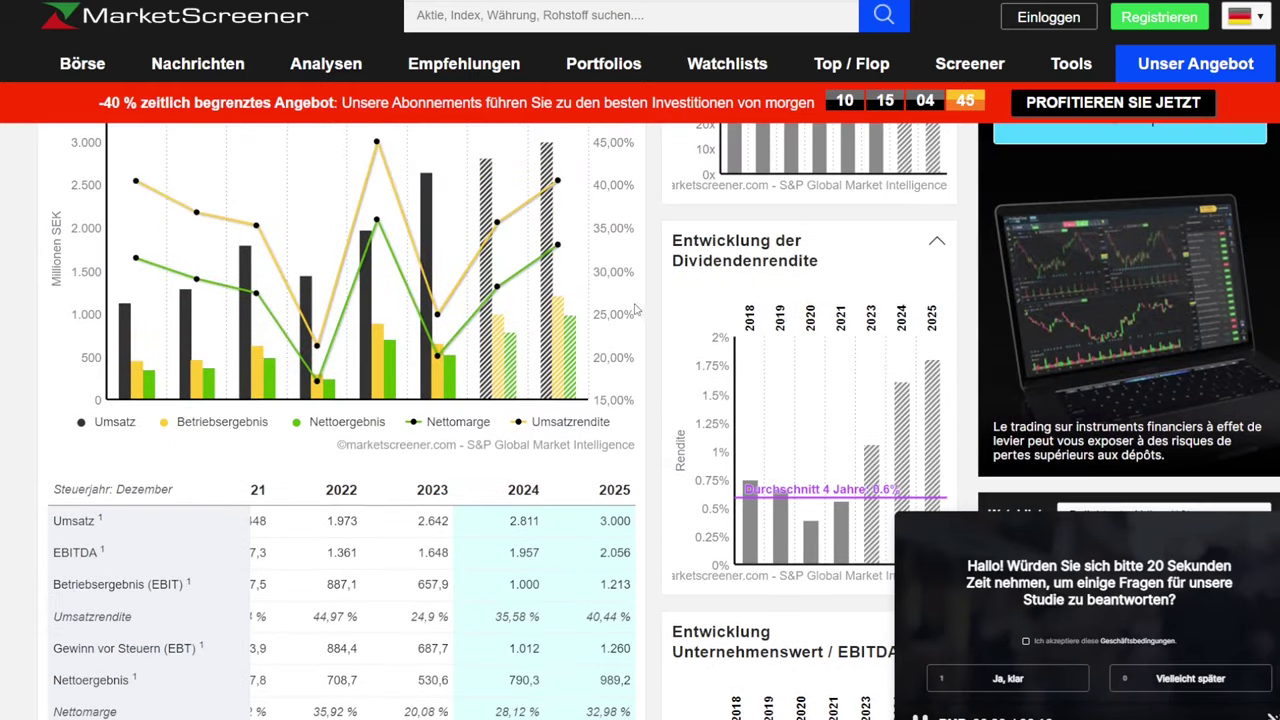
scroll(614, 423, "up", 3)
scroll(624, 400, "up", 3)
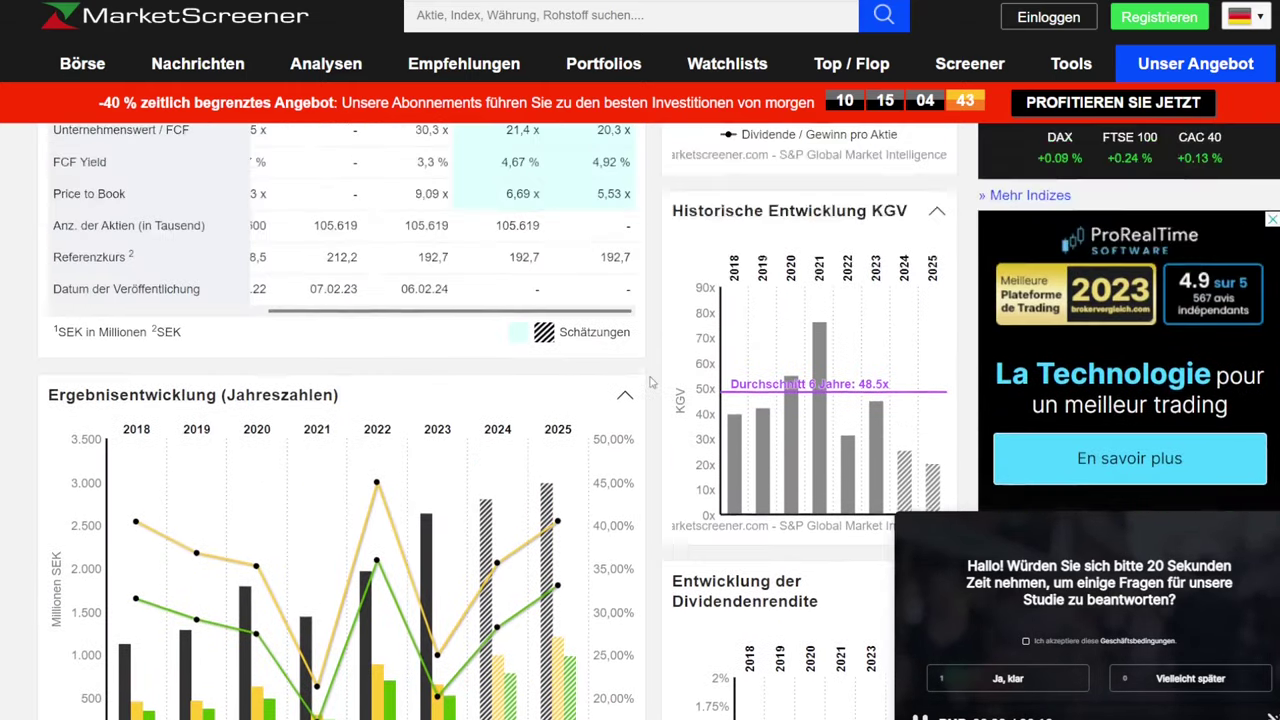
scroll(624, 380, "up", 2)
left_click_drag(502, 496, 632, 498)
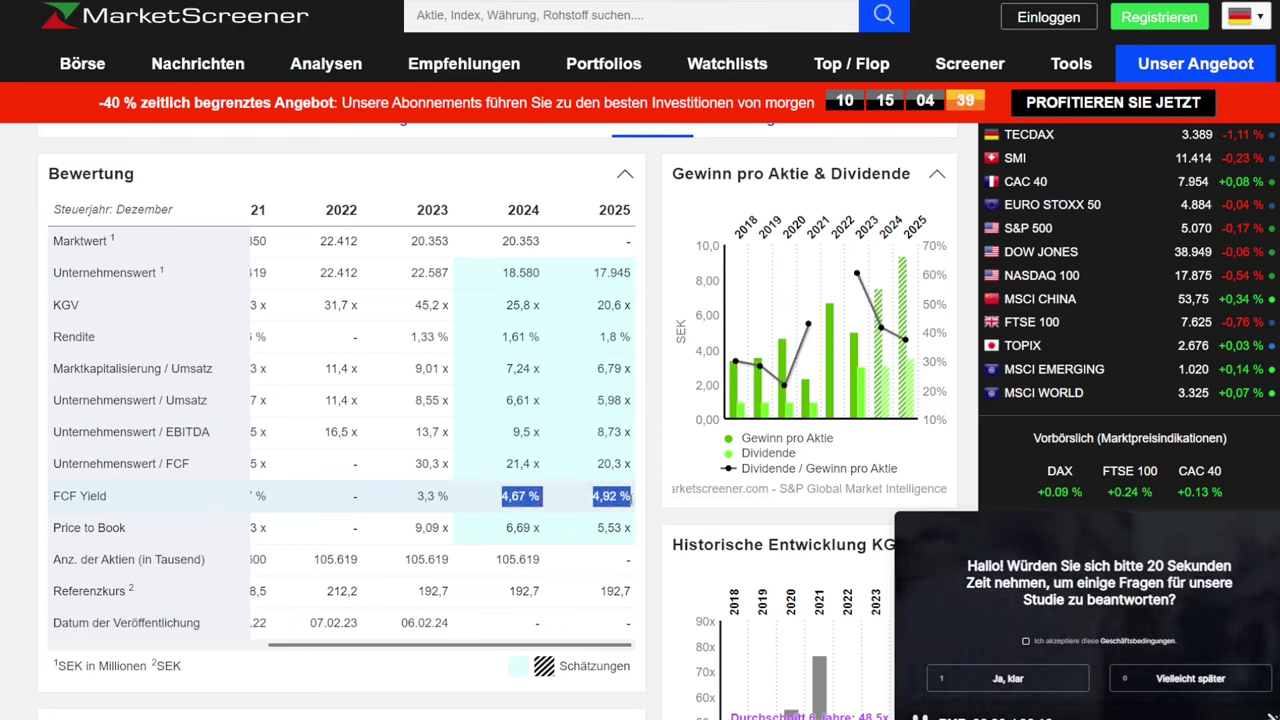
left_click(632, 496)
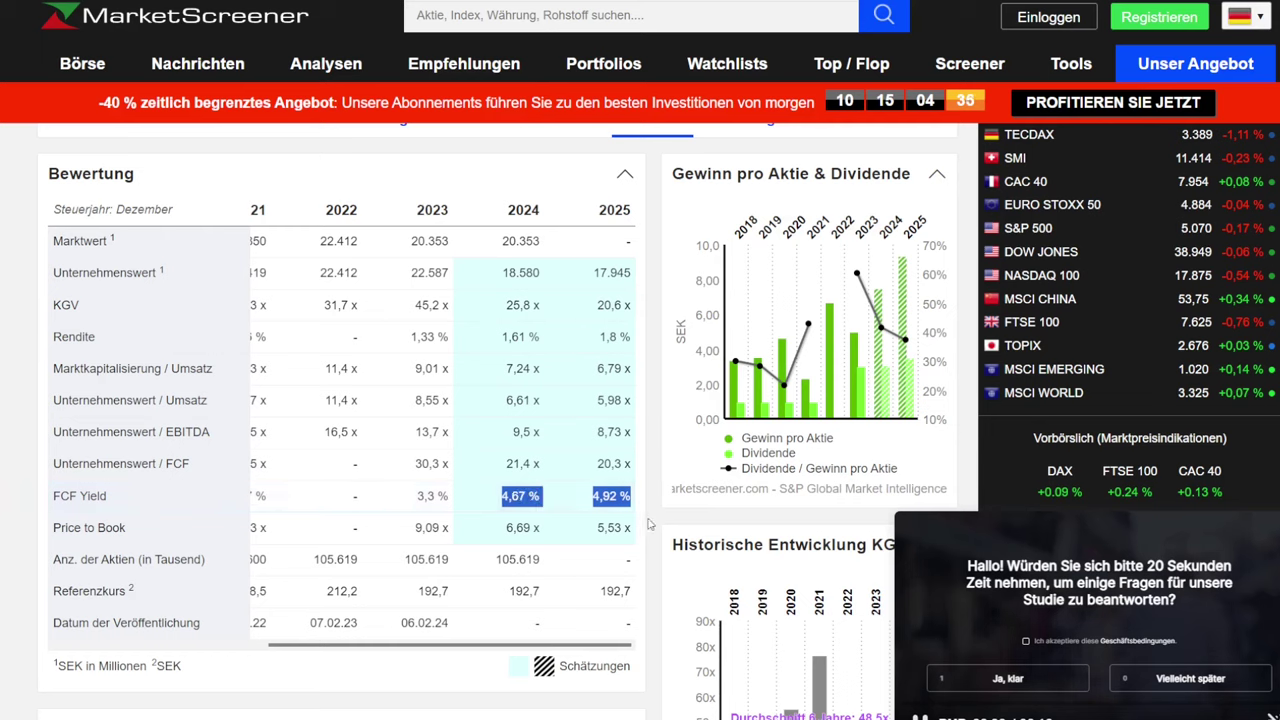
left_click(652, 463)
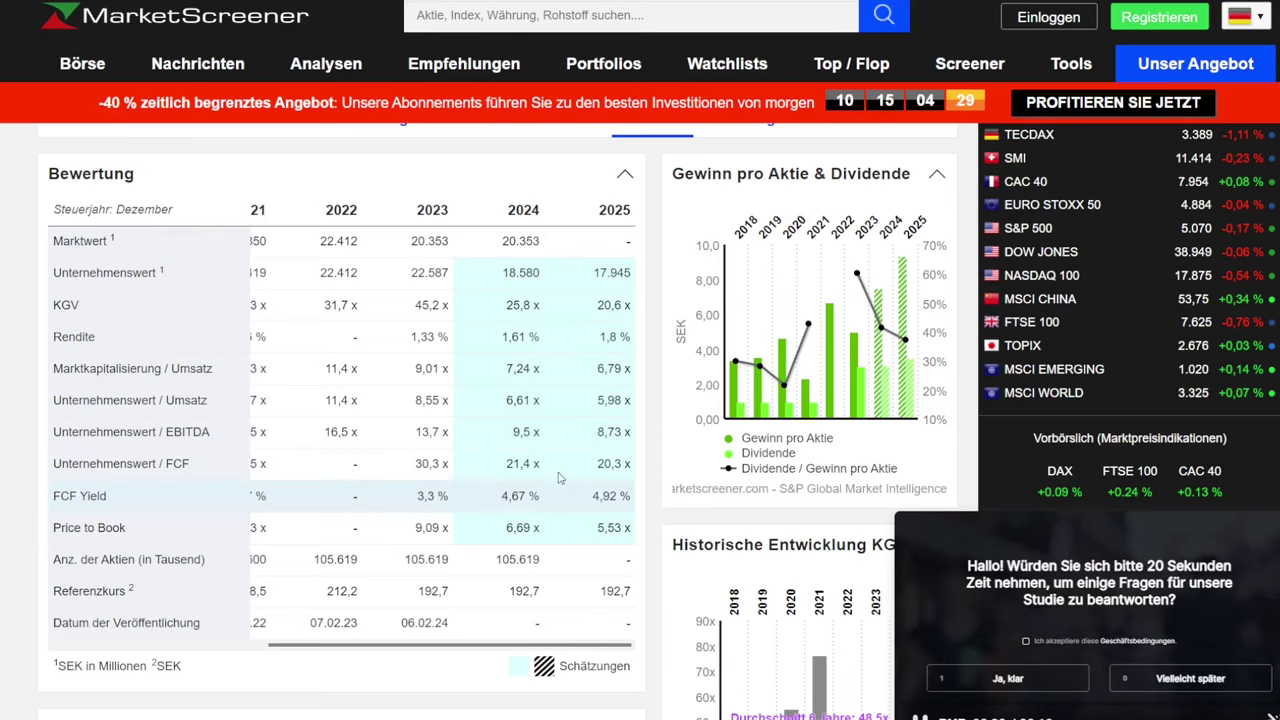
- Open Paradox Interactive's Schätzungen page and review the analysts' price targets and recommendations
scroll(537, 467, "up", 2)
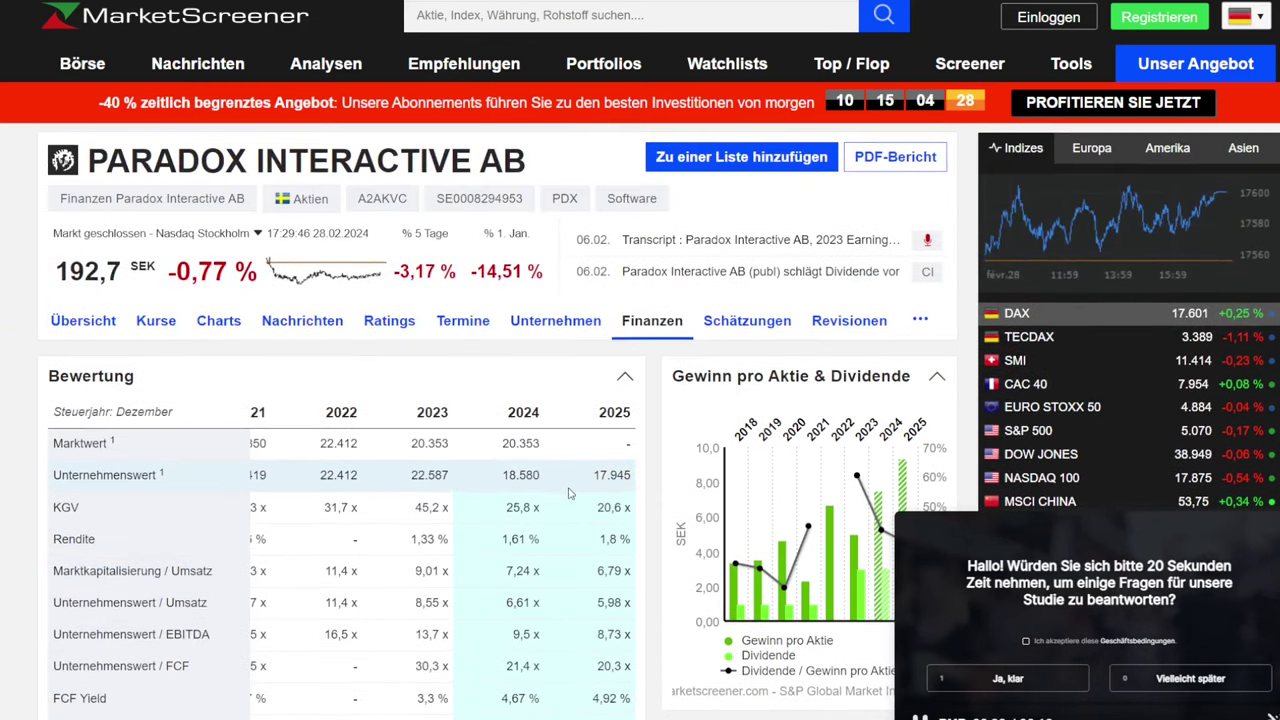
left_click(745, 320)
scroll(650, 390, "down", 3)
scroll(655, 375, "down", 2)
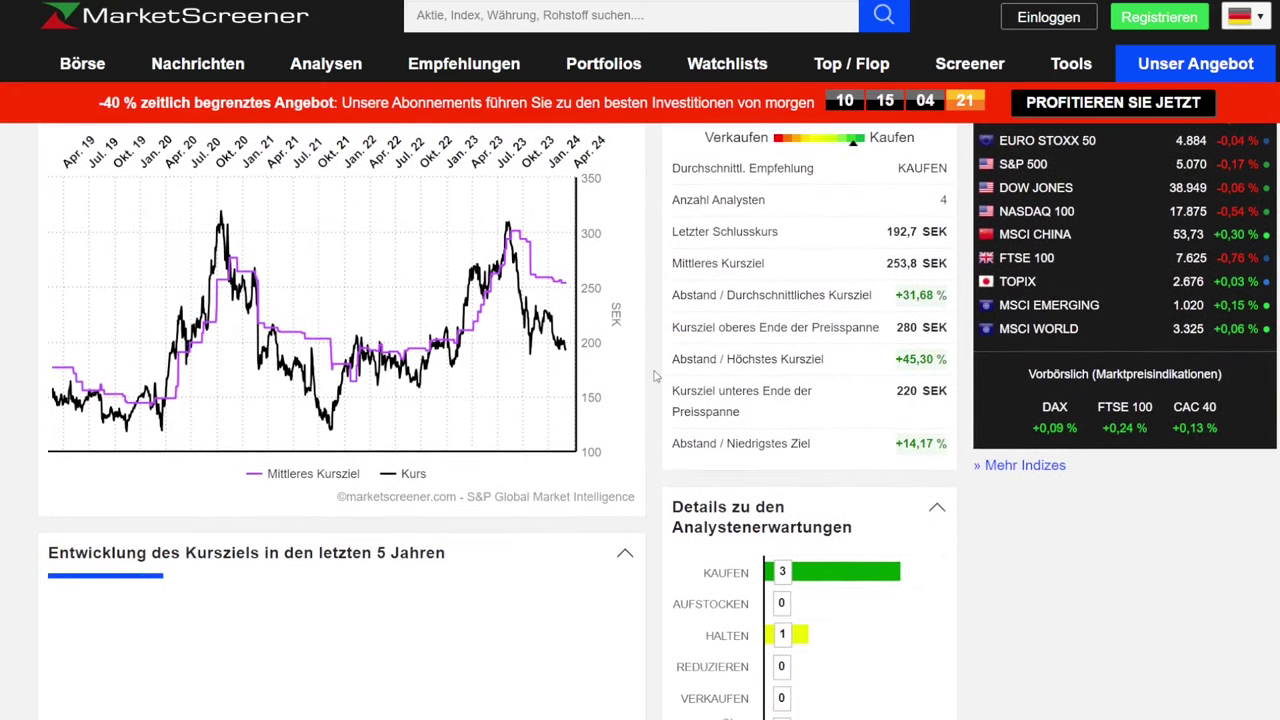
- Open the Revisionen page, dismissing the registration prompt, and examine how the analysts' revenue estimates for 2023 to 2025 developed
scroll(660, 376, "up", 4)
left_click(845, 389)
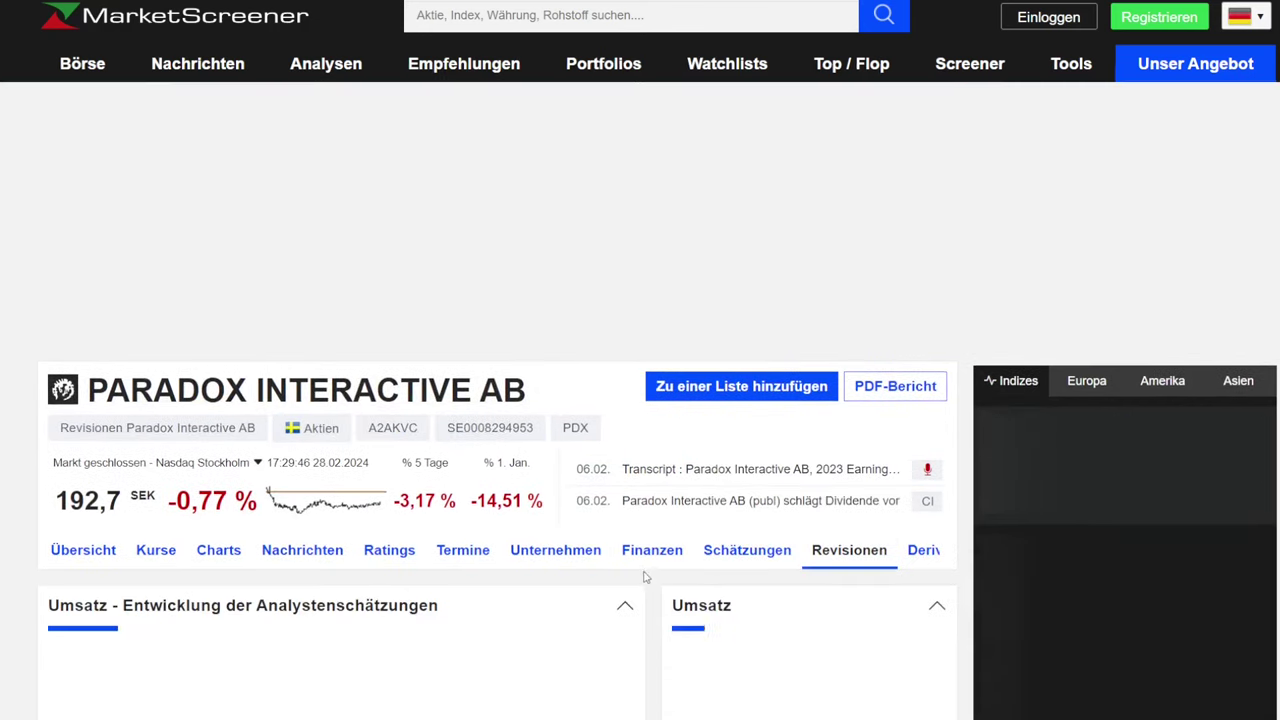
left_click(1087, 144)
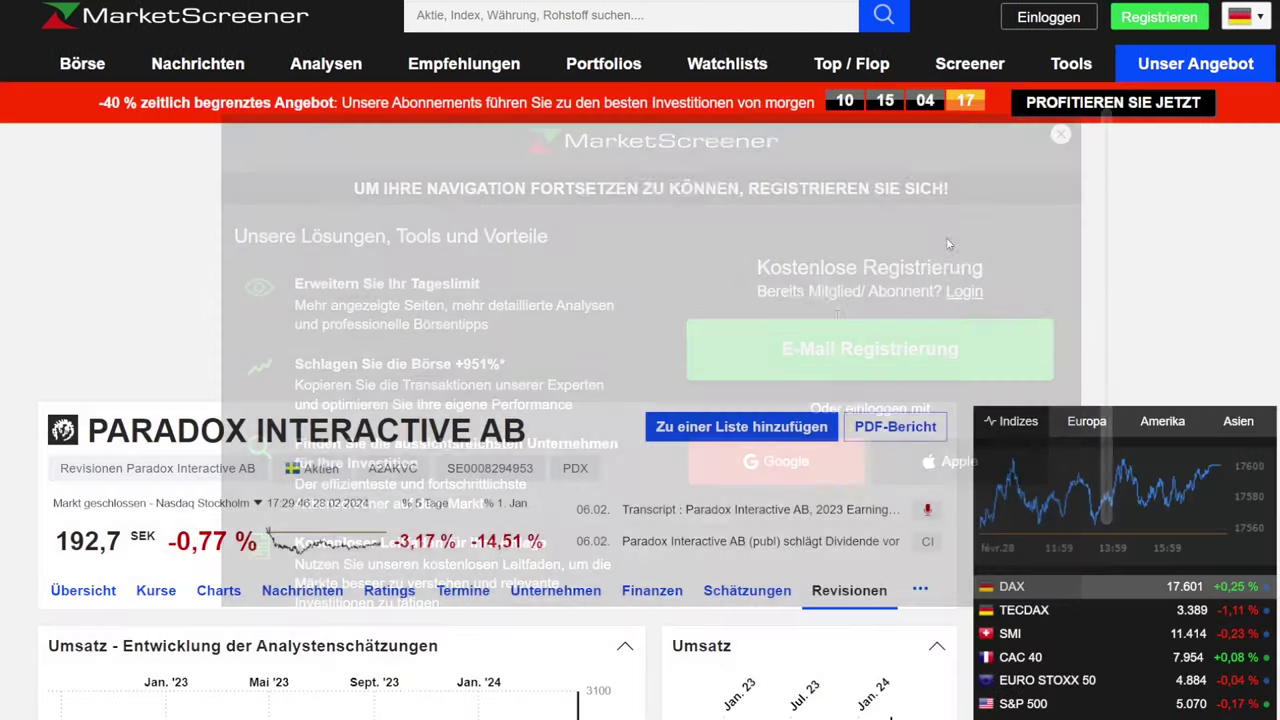
scroll(634, 455, "down", 5)
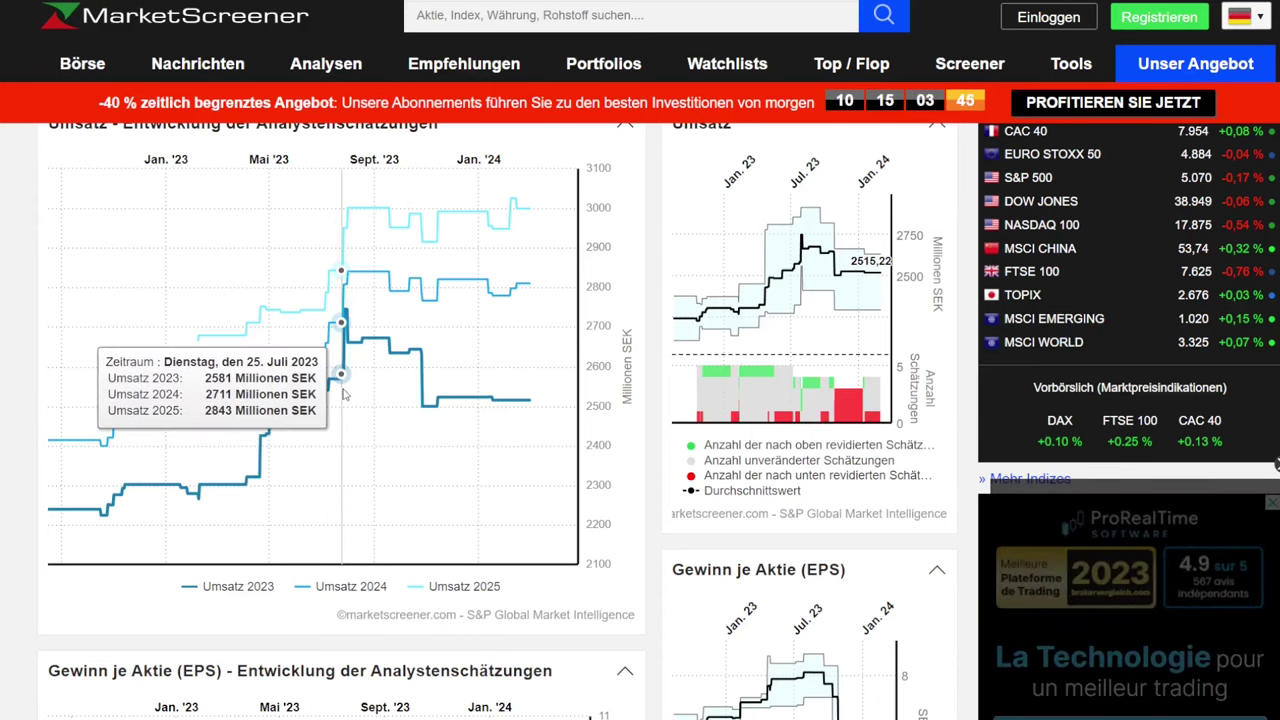
scroll(385, 415, "up", 2)
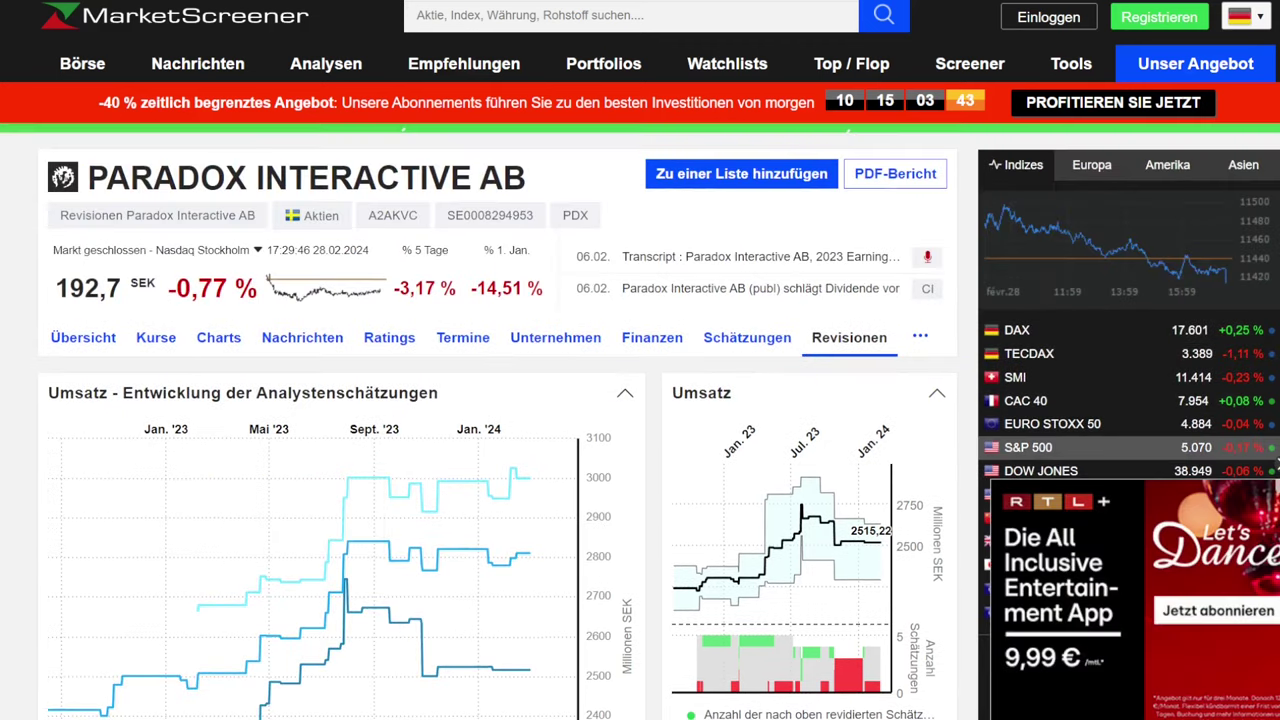